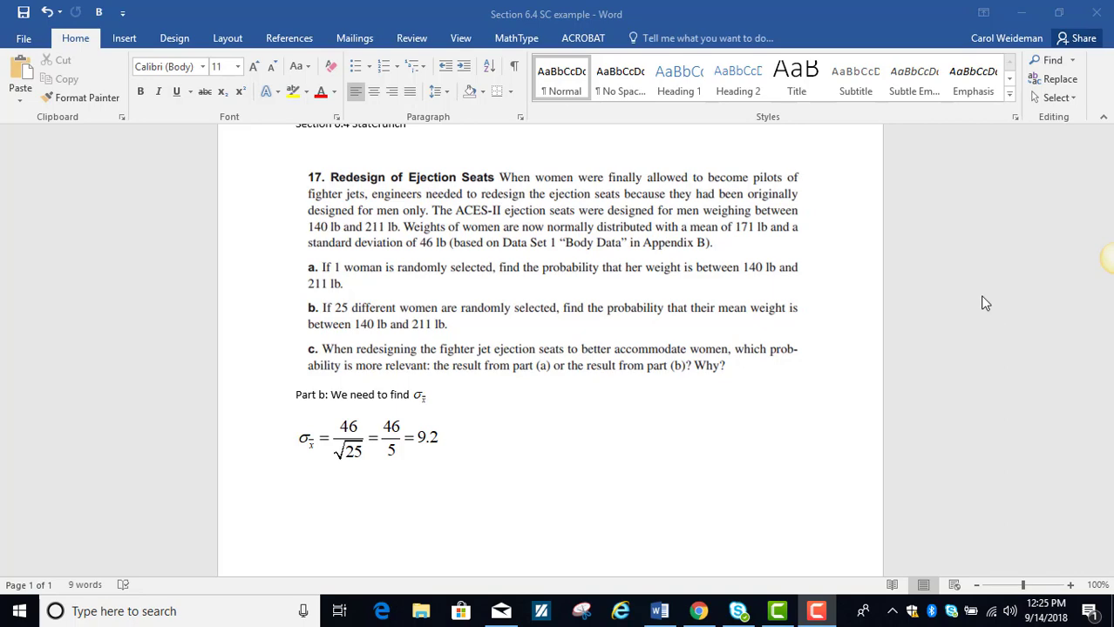
# - Switch to Chrome and go through the MyLab Statistics course's StatCrunch page to the blank StatCrunch data table
pyautogui.click(702, 611)
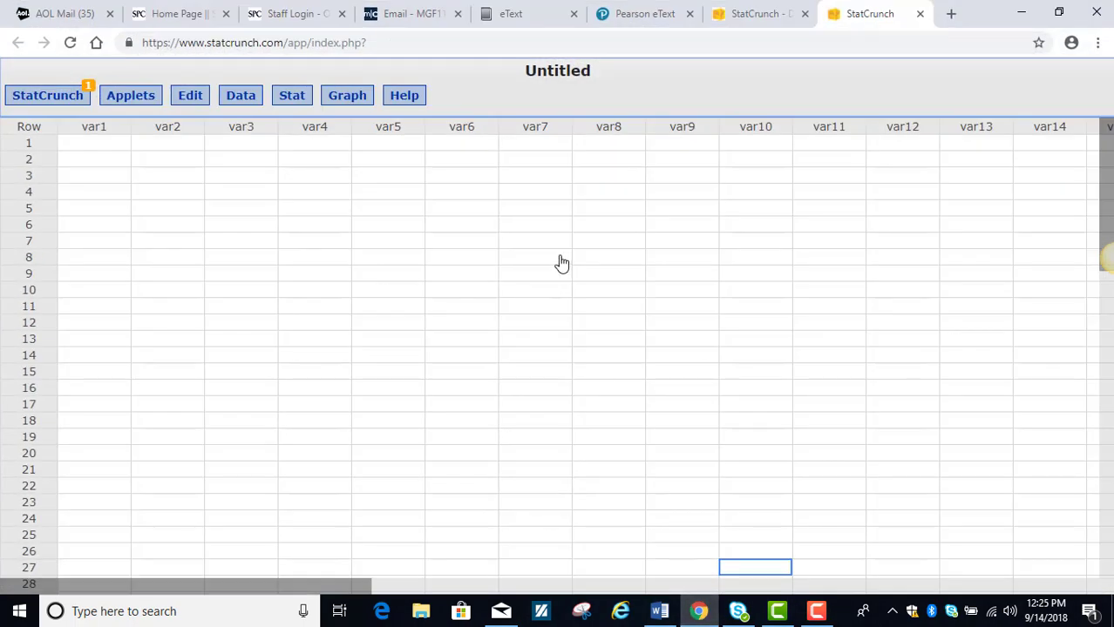
pyautogui.click(633, 18)
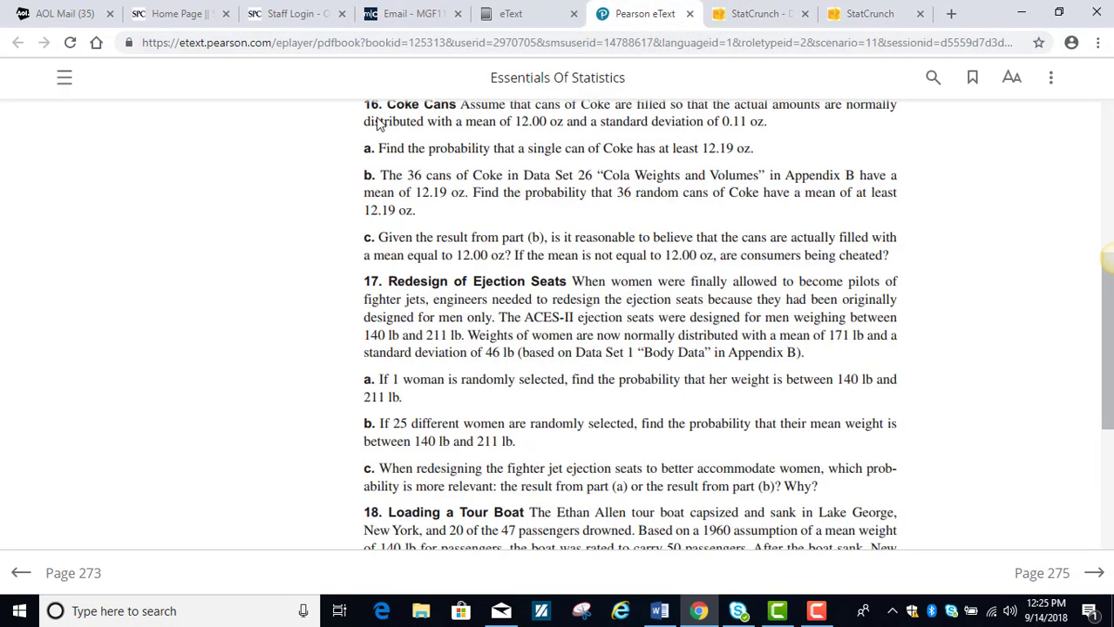
pyautogui.click(545, 24)
pyautogui.scroll(3, 120, 393)
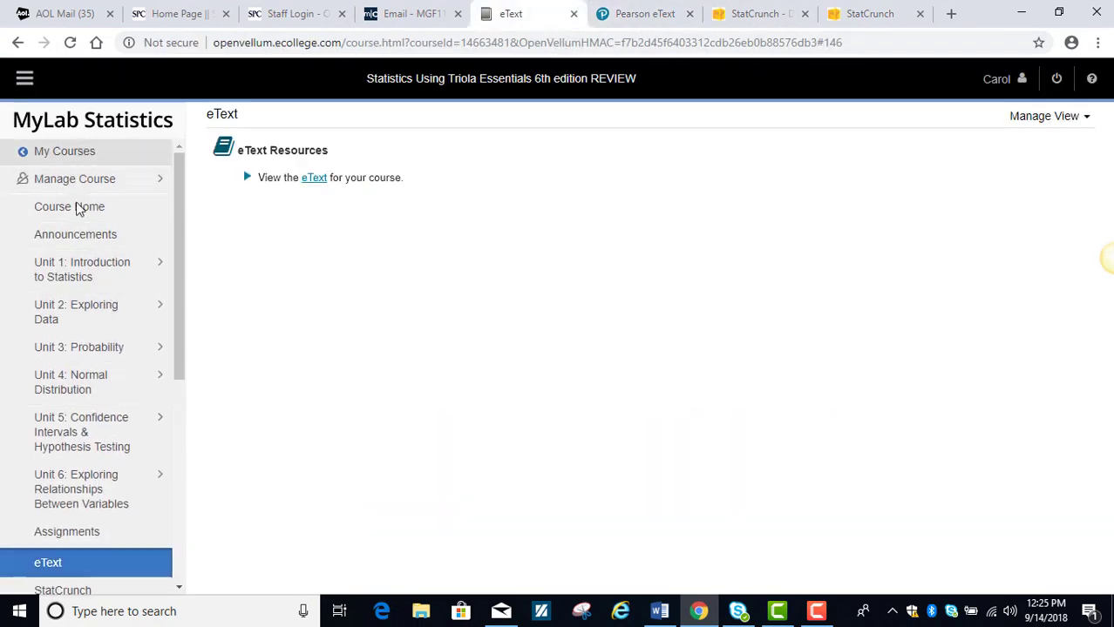
pyautogui.scroll(-3, 58, 353)
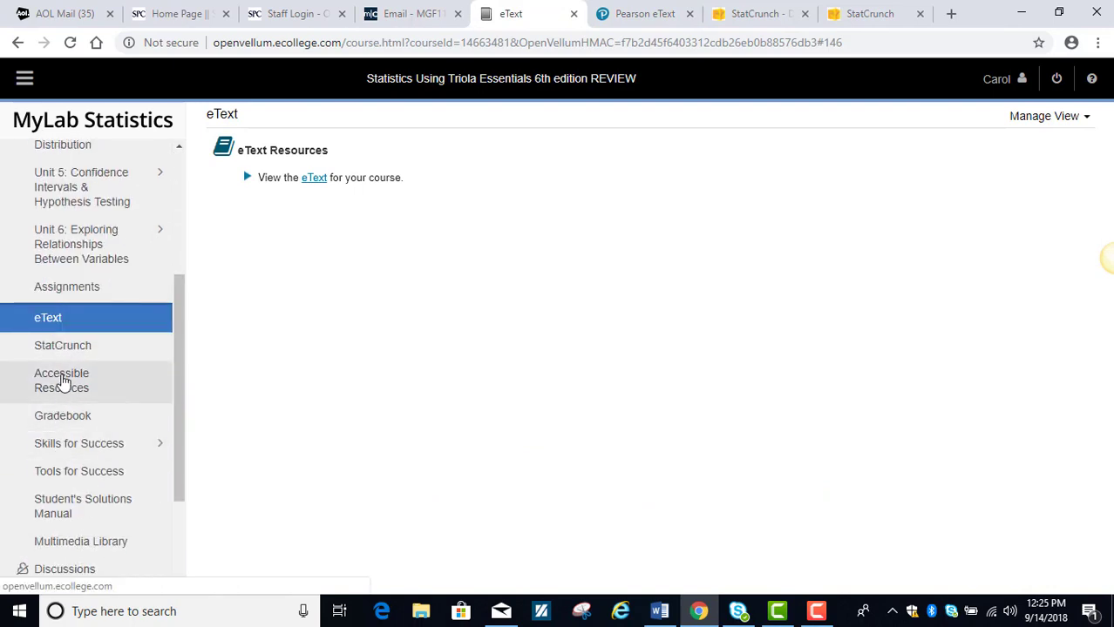
pyautogui.click(64, 351)
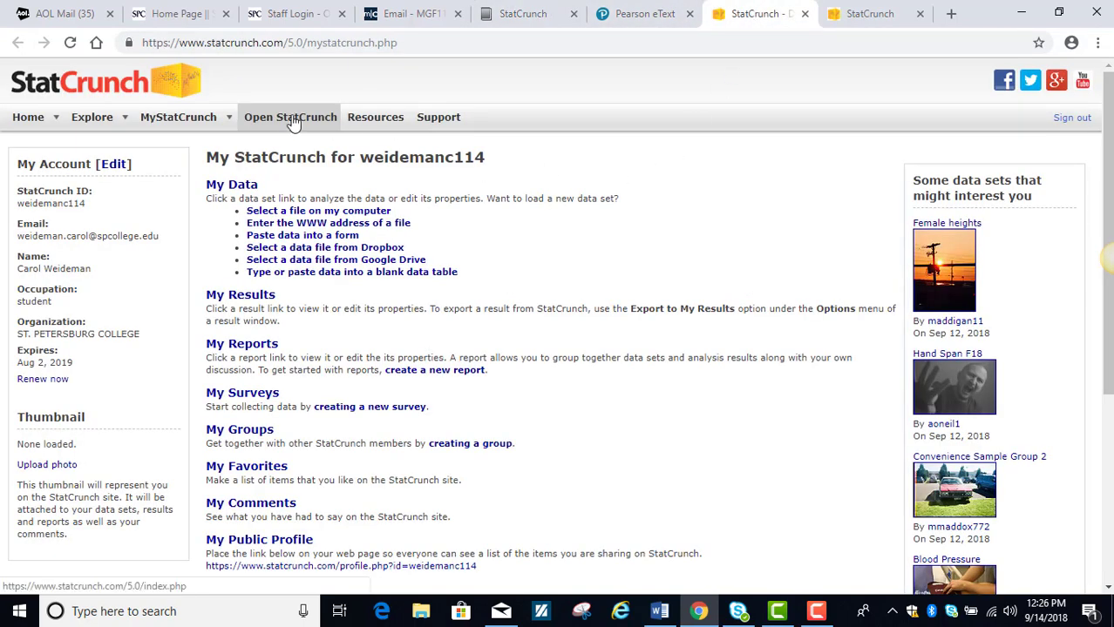
pyautogui.click(871, 14)
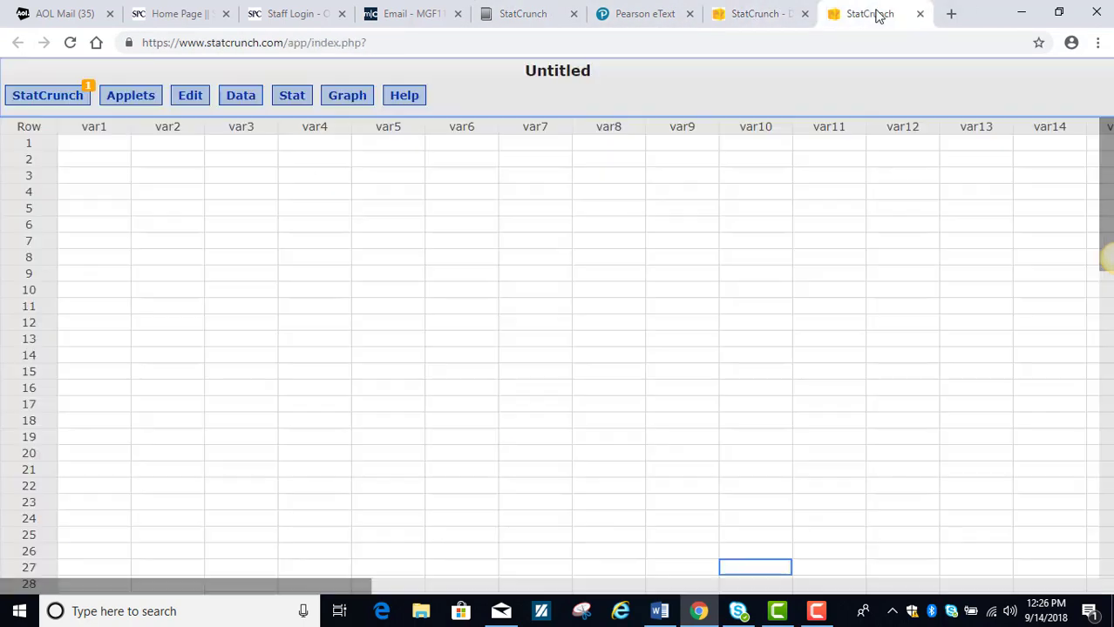
# - Open StatCrunch's Normal distribution calculator
pyautogui.click(296, 95)
pyautogui.moveTo(301, 115)
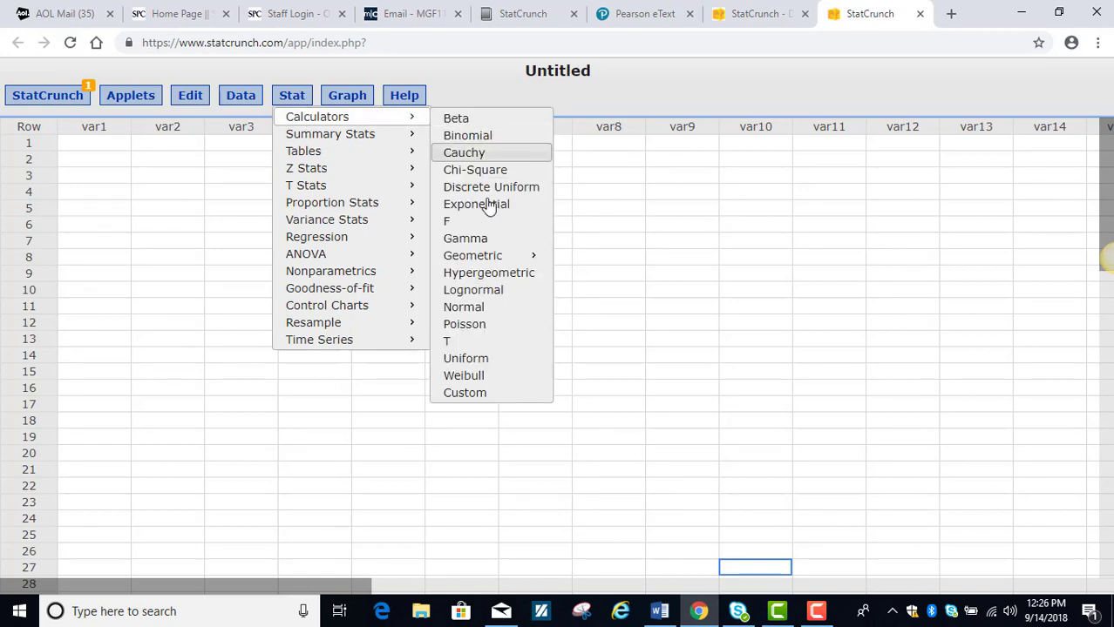
pyautogui.click(495, 306)
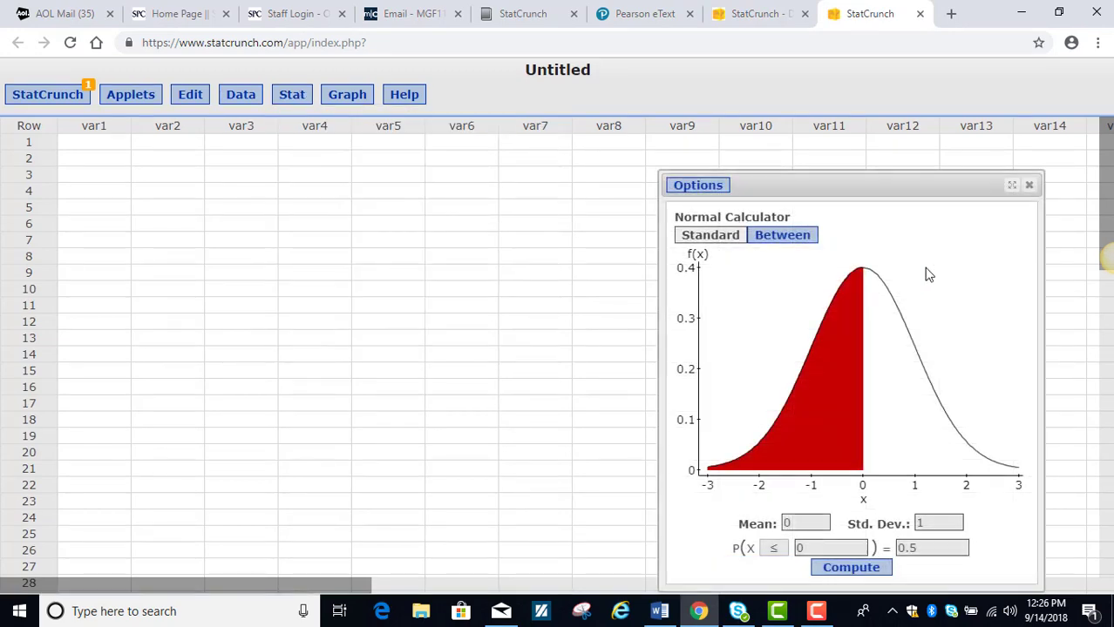
# - Shrink the Chrome and Word windows from full screen and arrange them so the ejection seat problem and the Normal calculator both show
pyautogui.click(1058, 12)
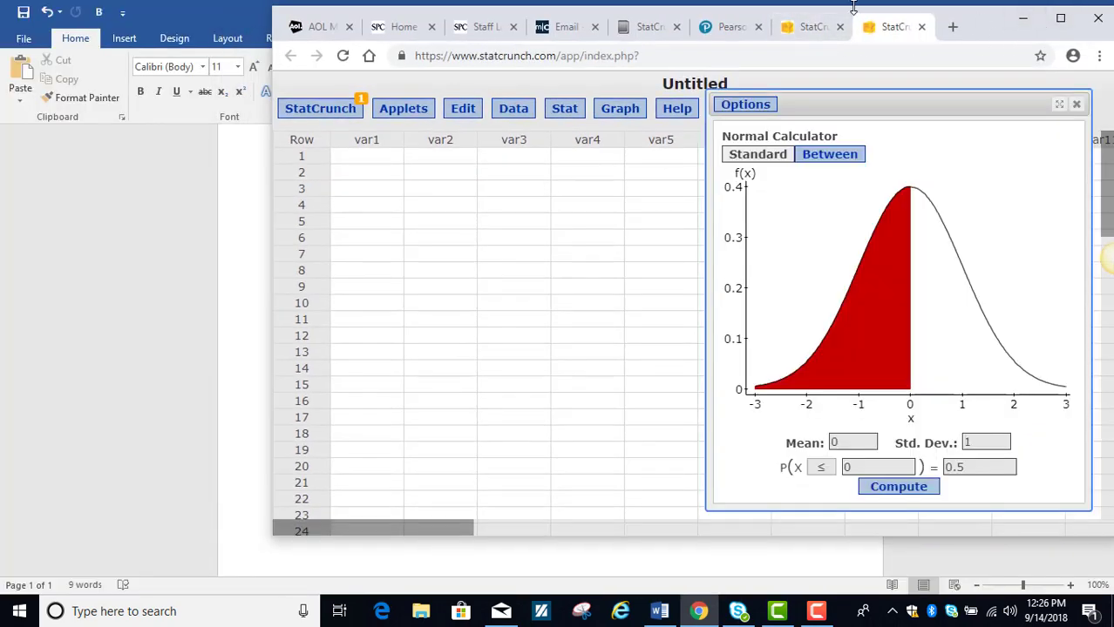
pyautogui.moveTo(748, 22); pyautogui.dragTo(765, 77)
pyautogui.click(1060, 14)
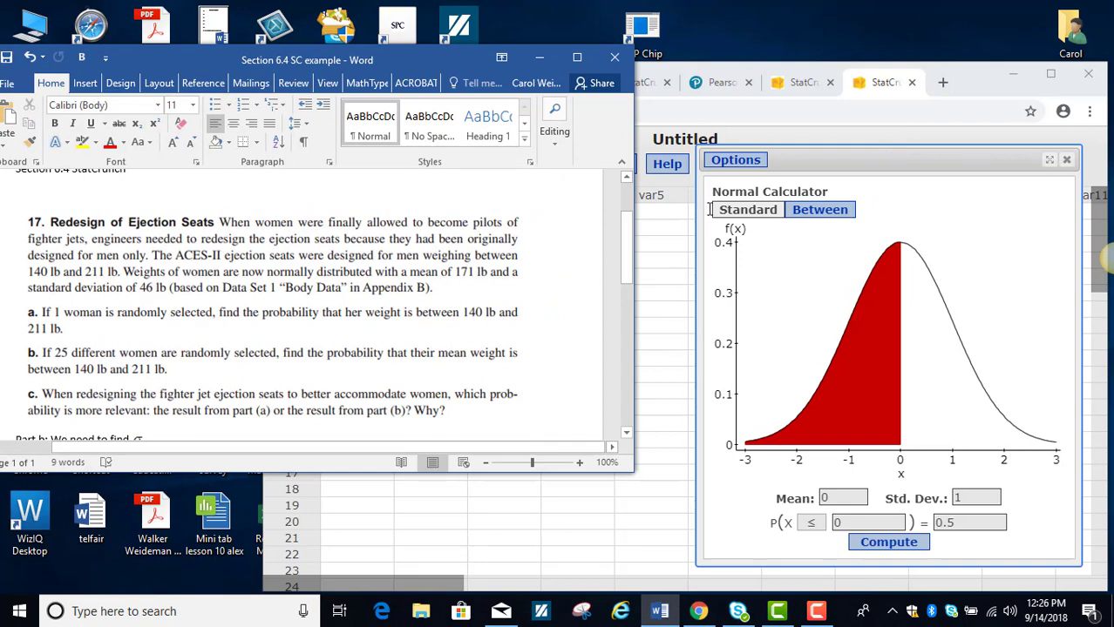
pyautogui.click(843, 497)
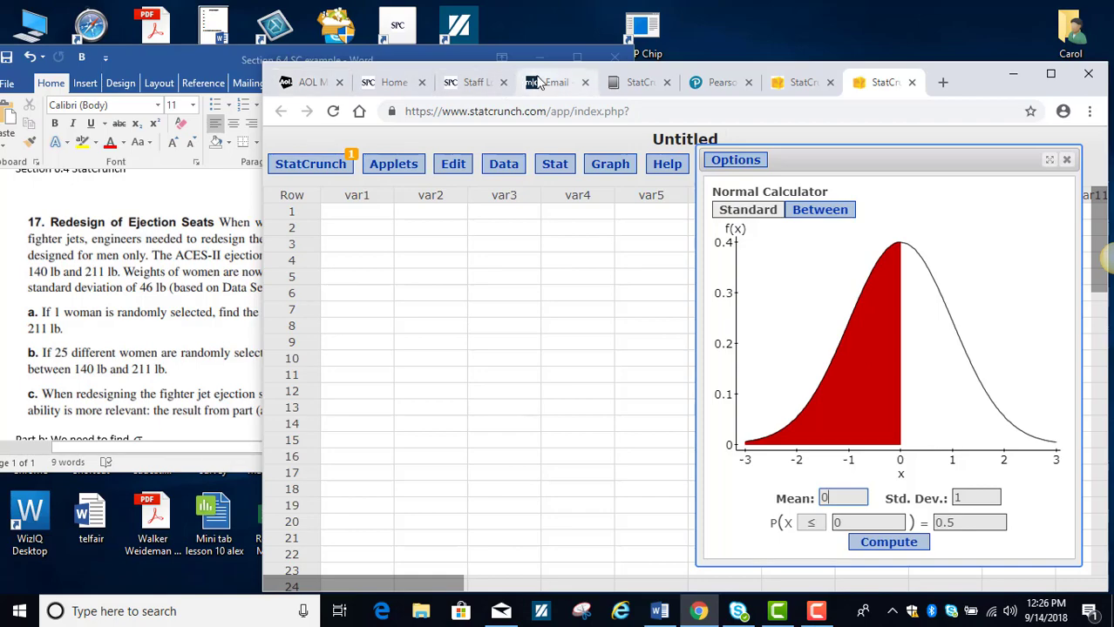
pyautogui.moveTo(672, 70); pyautogui.dragTo(712, 57)
# - Set the Normal calculator's mean to 171 and standard deviation to 46
pyautogui.press('BackSpace')
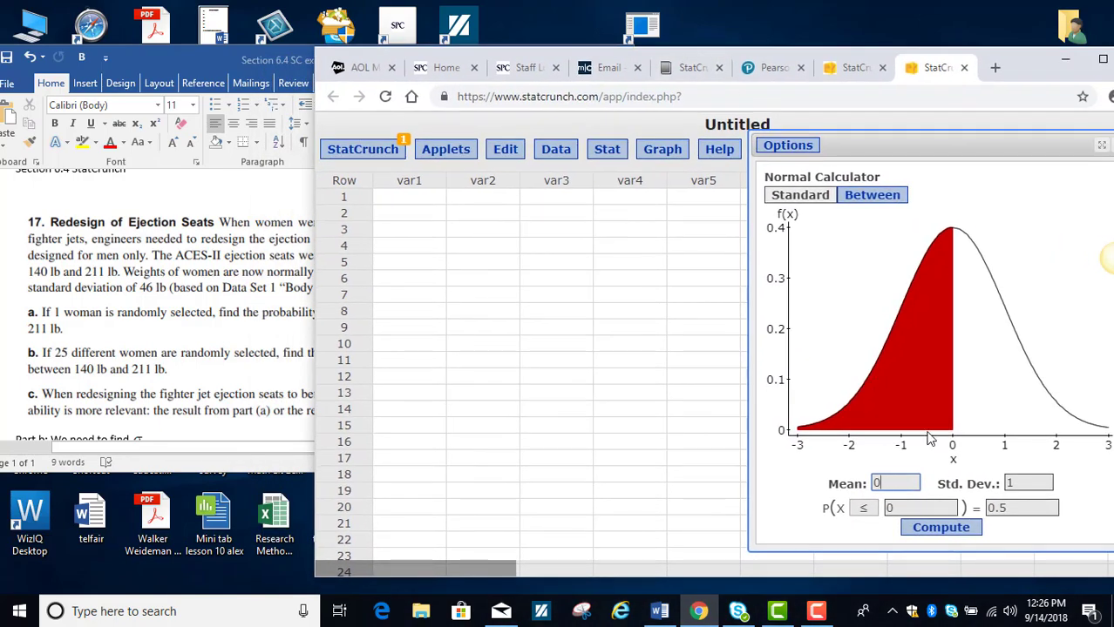
pyautogui.write('171')
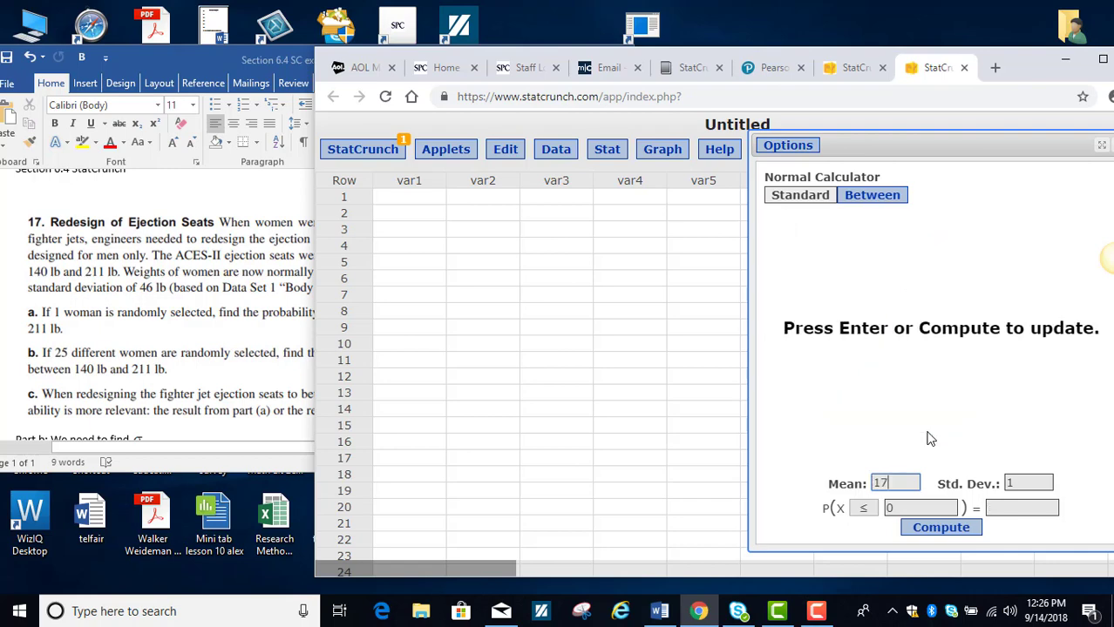
pyautogui.click(1025, 485)
pyautogui.write('46')
# - Switch the Normal calculator to Between mode and compute the probability for values from 140 to 211
pyautogui.click(871, 197)
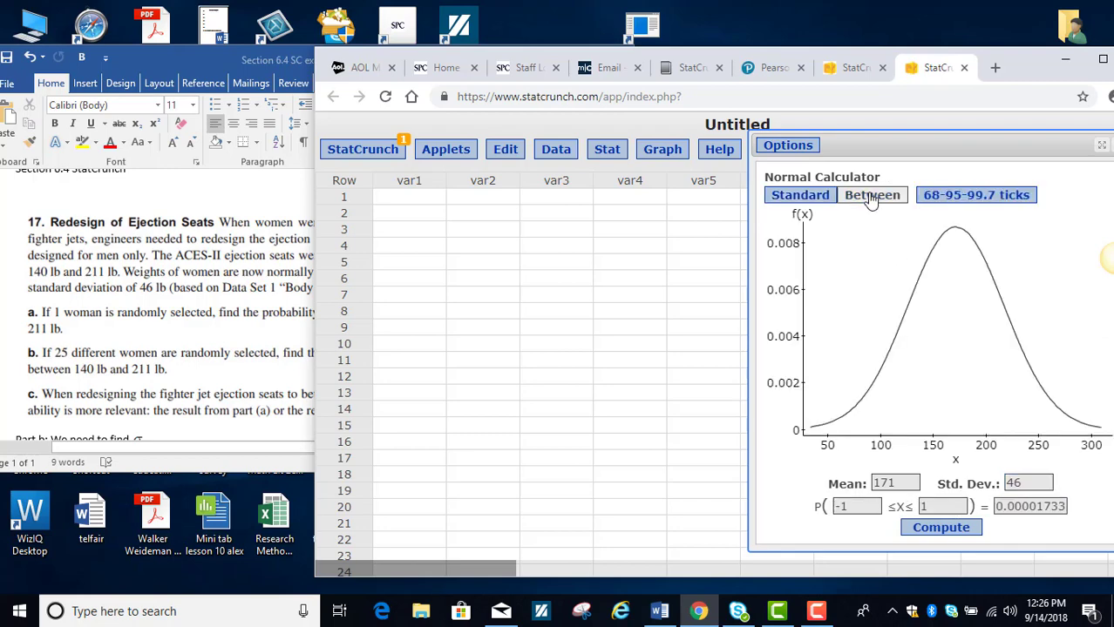
pyautogui.click(857, 507)
pyautogui.press('BackSpace')
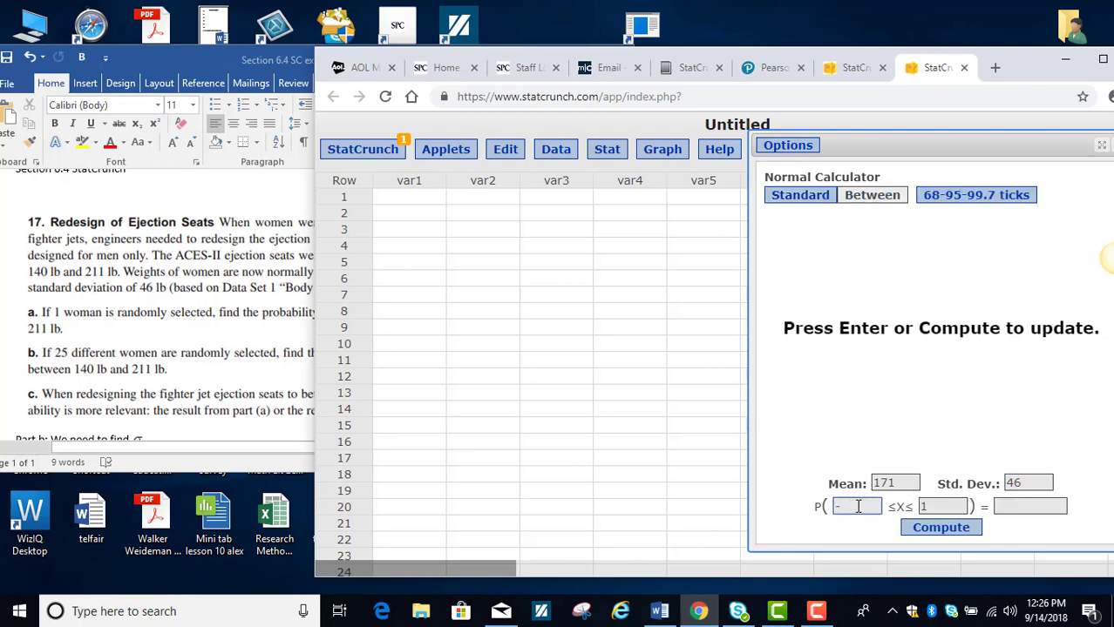
pyautogui.write('140')
pyautogui.click(930, 506)
pyautogui.press('BackSpace')
pyautogui.write('211')
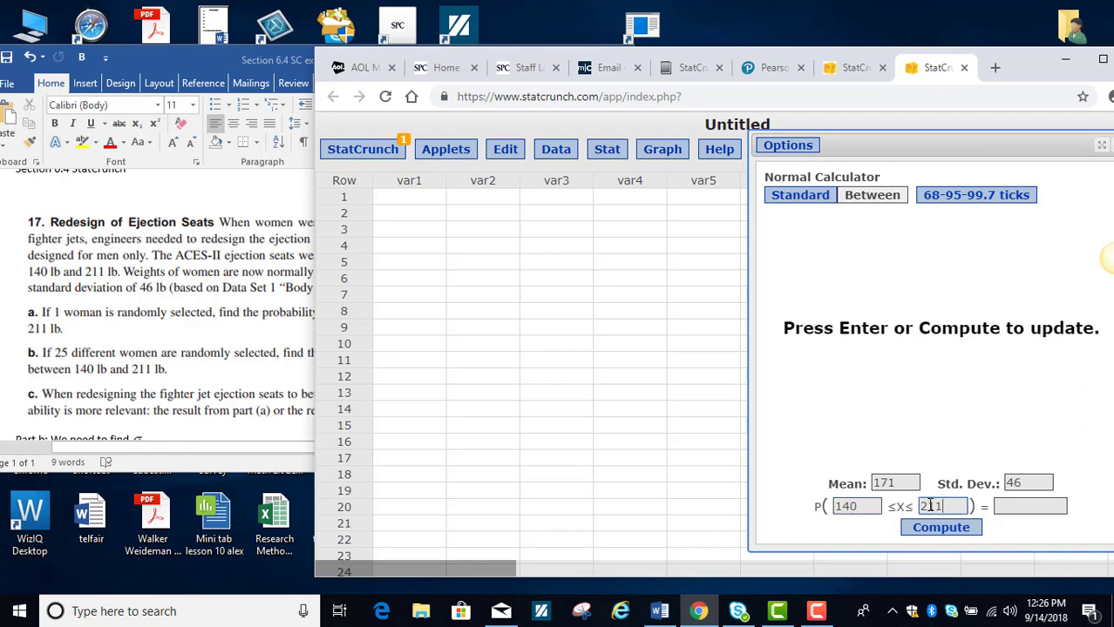
pyautogui.click(939, 530)
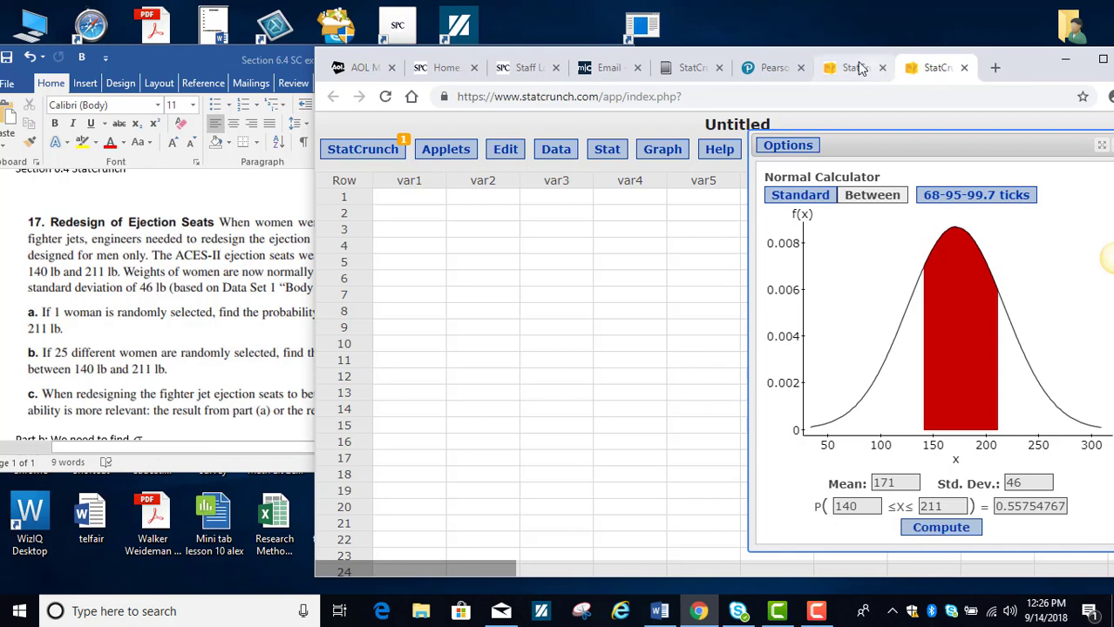
# - Check the part b calculation in the Word document, set the Normal calculator's standard deviation to 9.2 and compute the probability
pyautogui.click(201, 58)
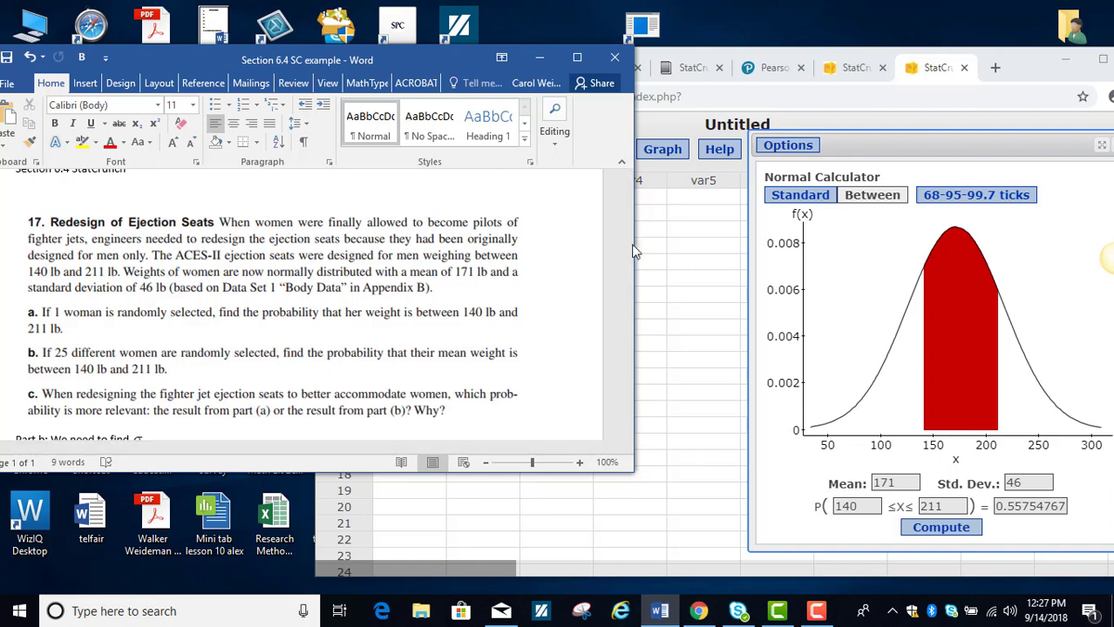
pyautogui.moveTo(627, 239); pyautogui.dragTo(622, 278)
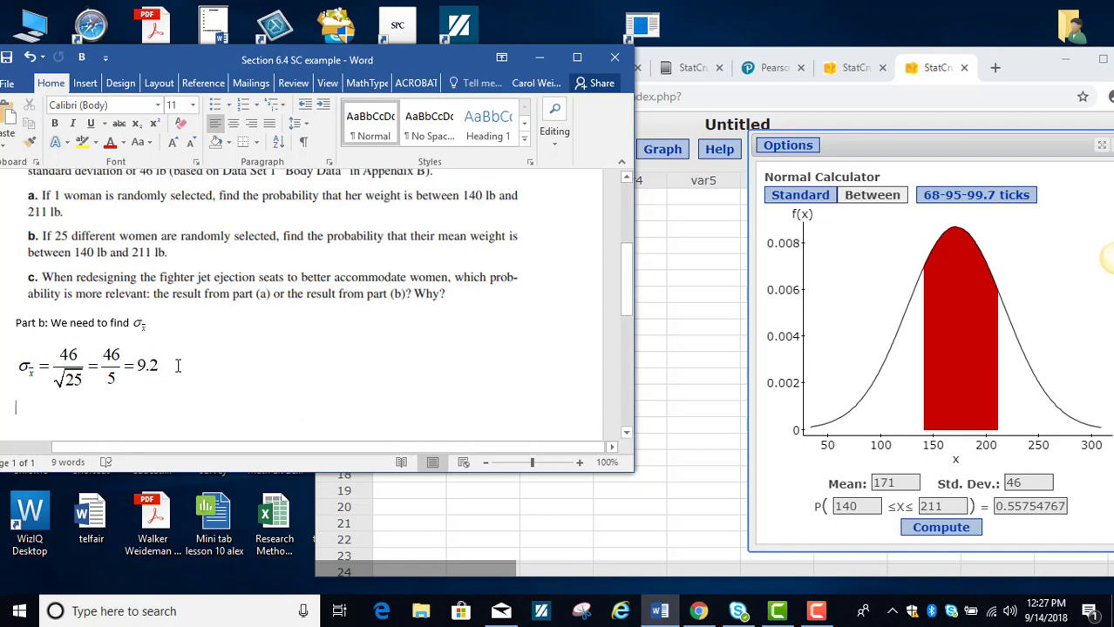
pyautogui.click(1029, 481)
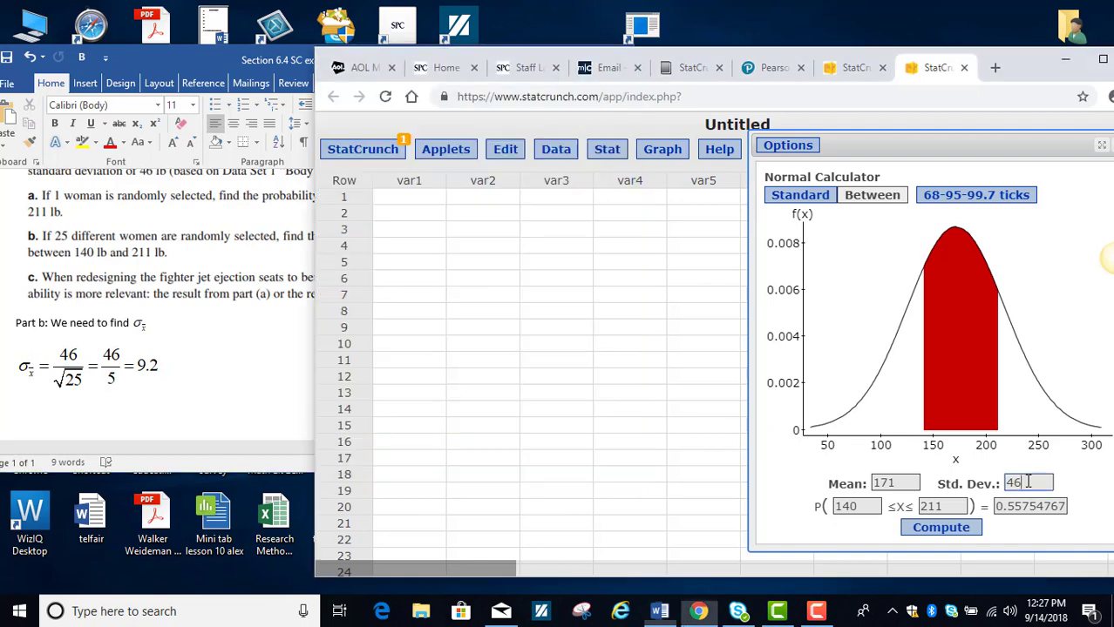
pyautogui.press('BackSpace')
pyautogui.press('BackSpace')
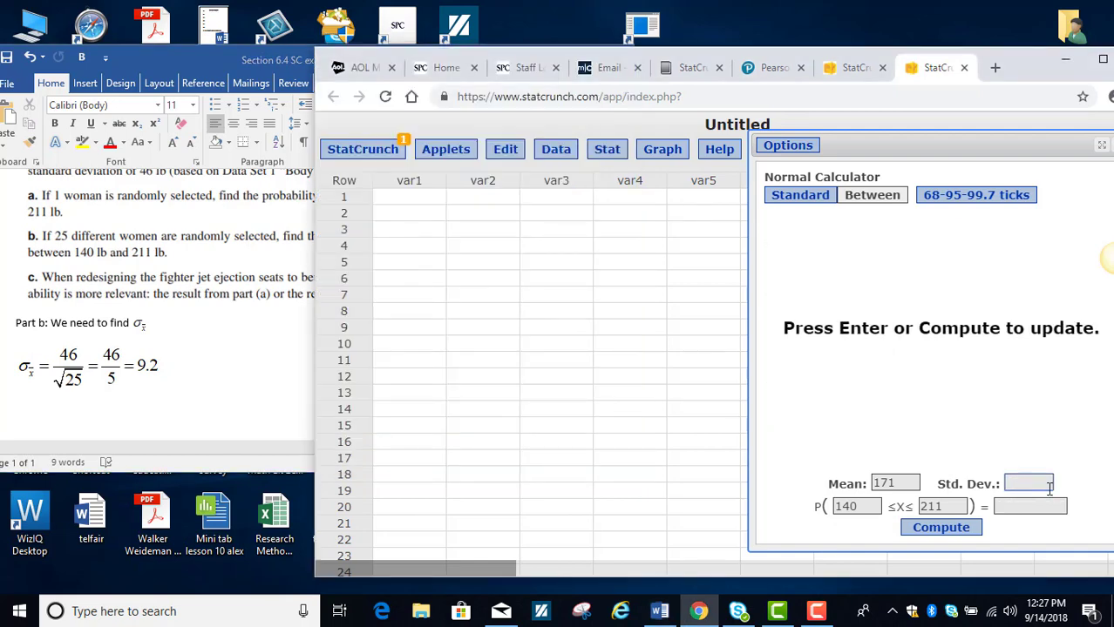
pyautogui.write('9.2')
pyautogui.click(963, 530)
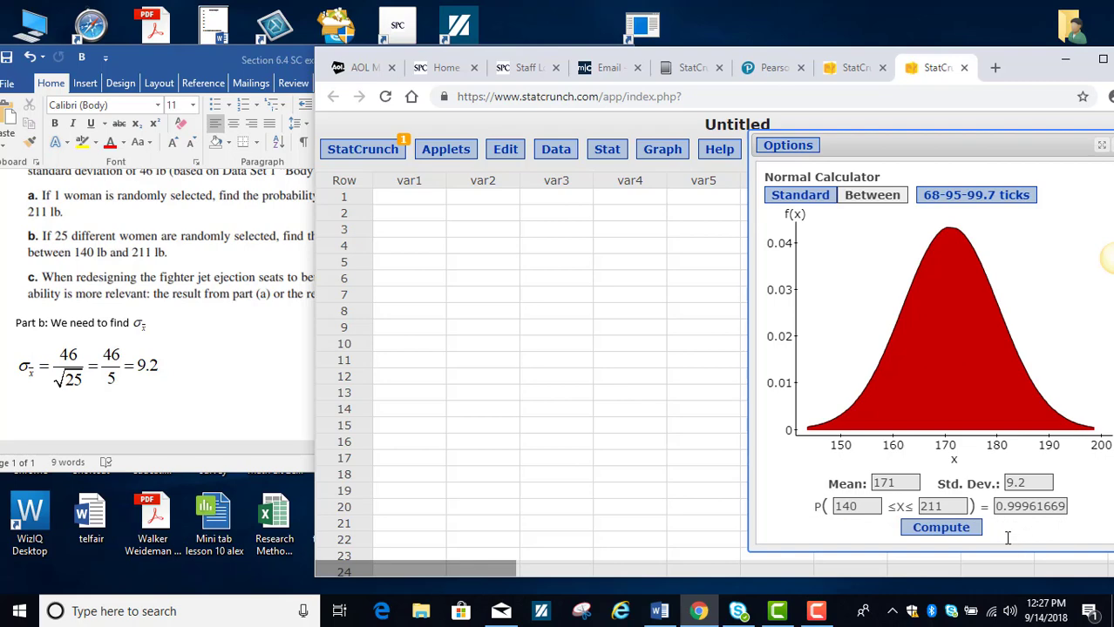
# - Maximize the Word document and review the ejection seat problem from its heading through part c
pyautogui.click(284, 382)
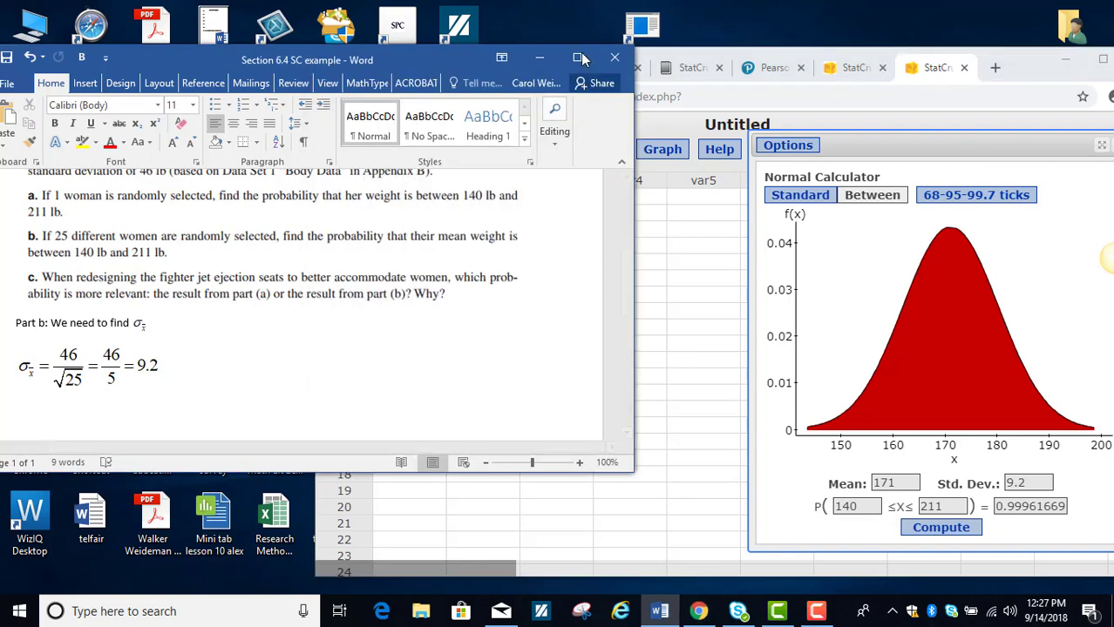
pyautogui.click(576, 58)
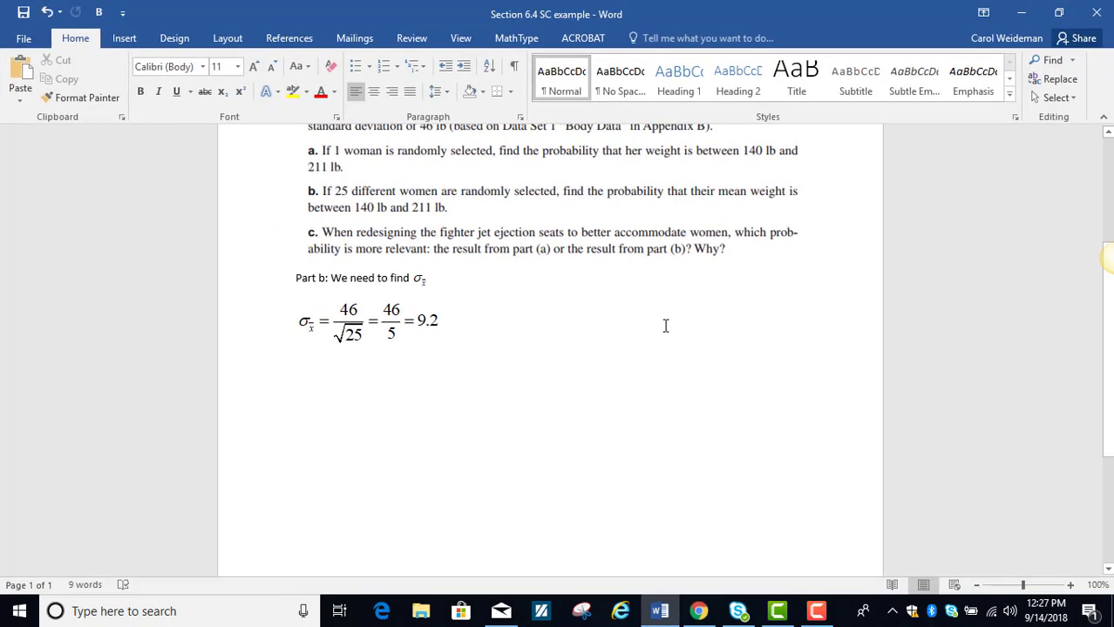
pyautogui.scroll(2, 735, 427)
pyautogui.scroll(1, 760, 450)
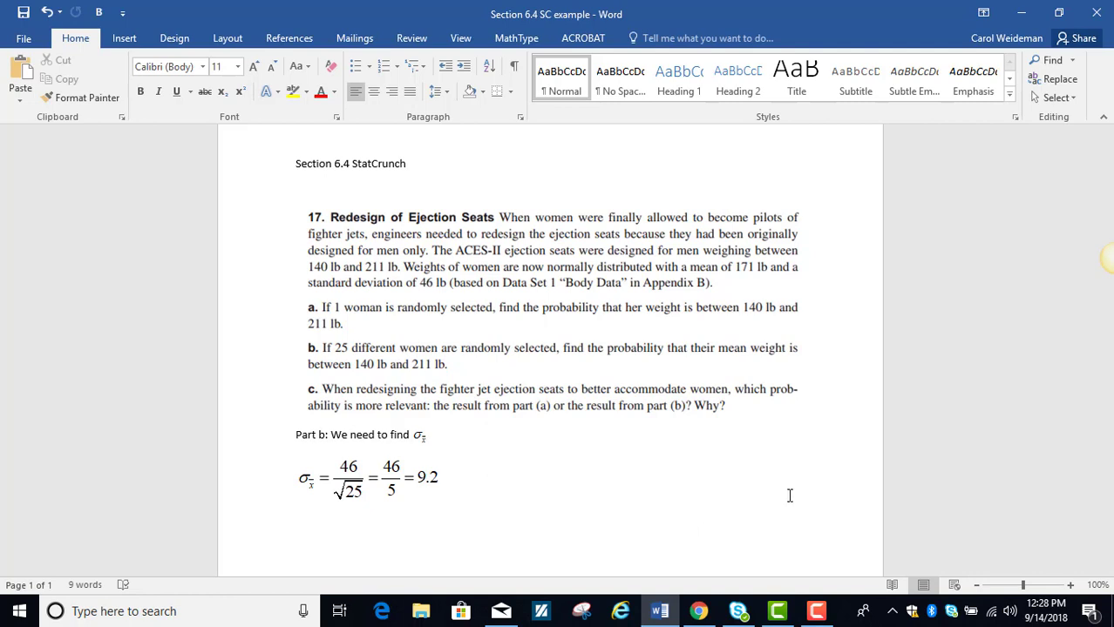
# - Switch back to StatCrunch, set the Normal calculator's standard deviation to 46 and recompute the probability between 140 and 211
pyautogui.click(707, 618)
pyautogui.click(1024, 482)
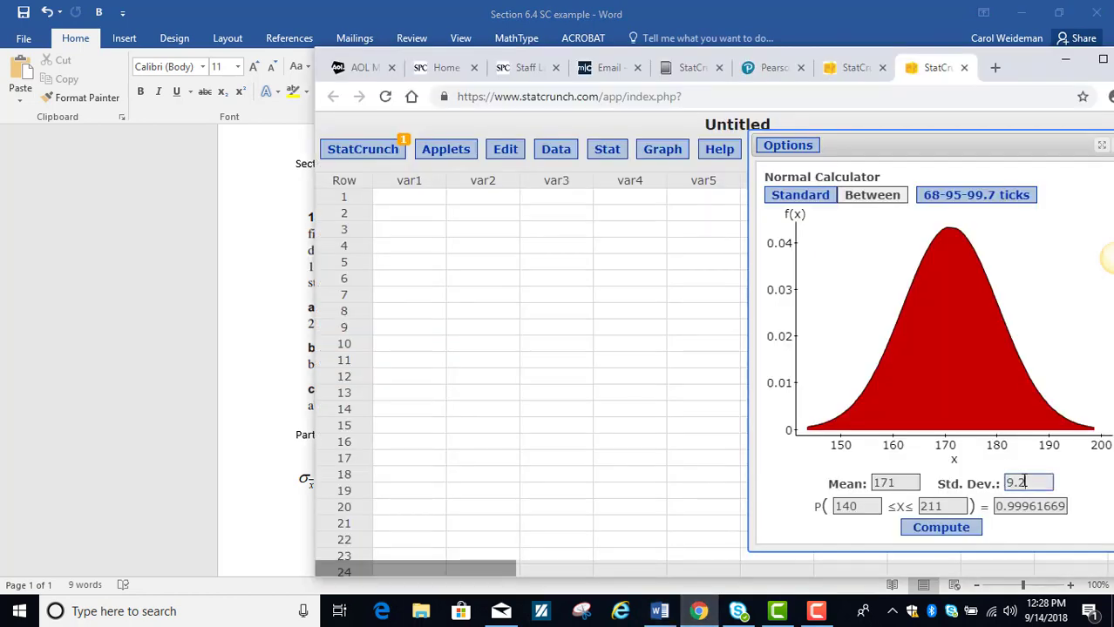
pyautogui.press('BackSpace')
pyautogui.press('BackSpace')
pyautogui.press('BackSpace')
pyautogui.write('46')
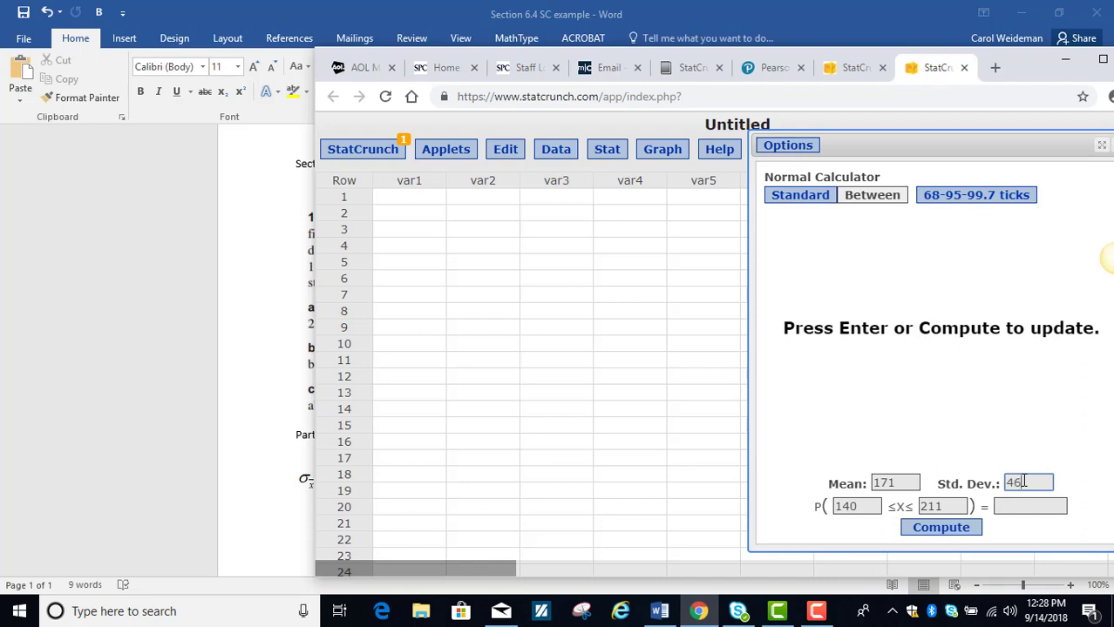
pyautogui.click(948, 530)
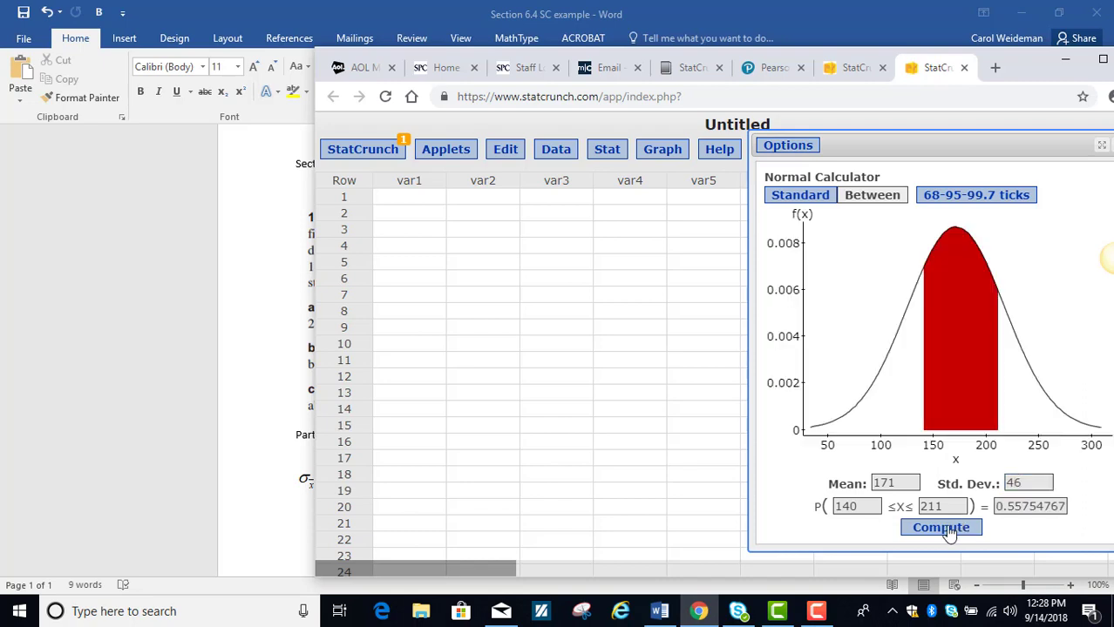